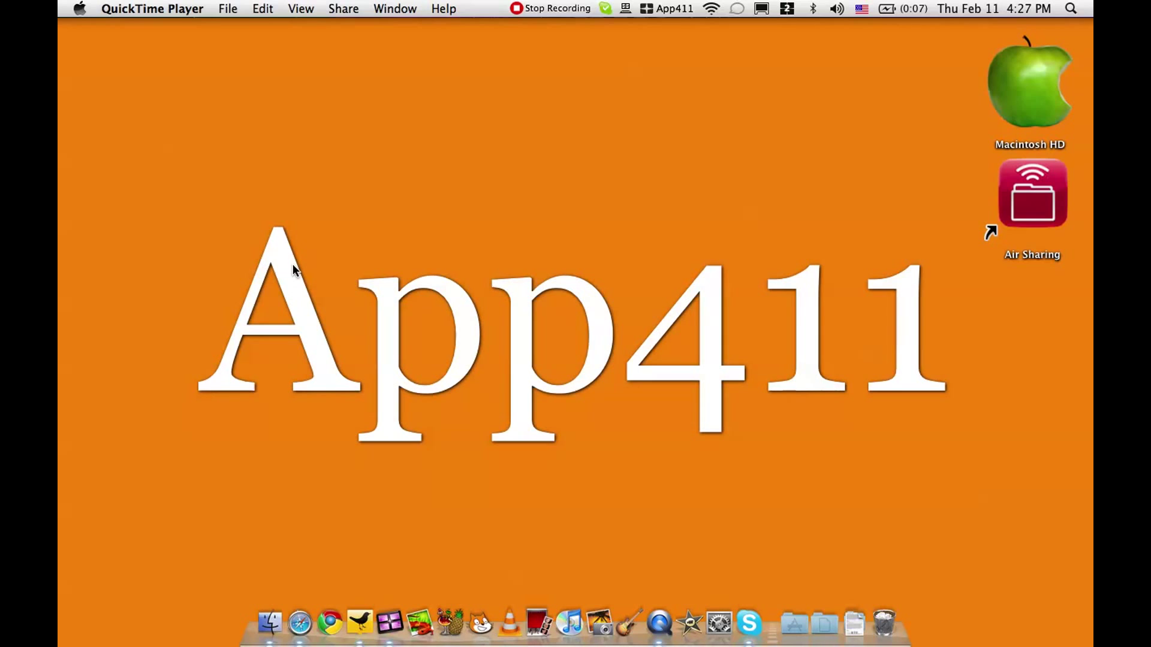
Step: Launch GarageBand and create a new Voice project named 'Auto Tune TPAIN'
{"action": "left_click", "coordinate": [631, 615]}
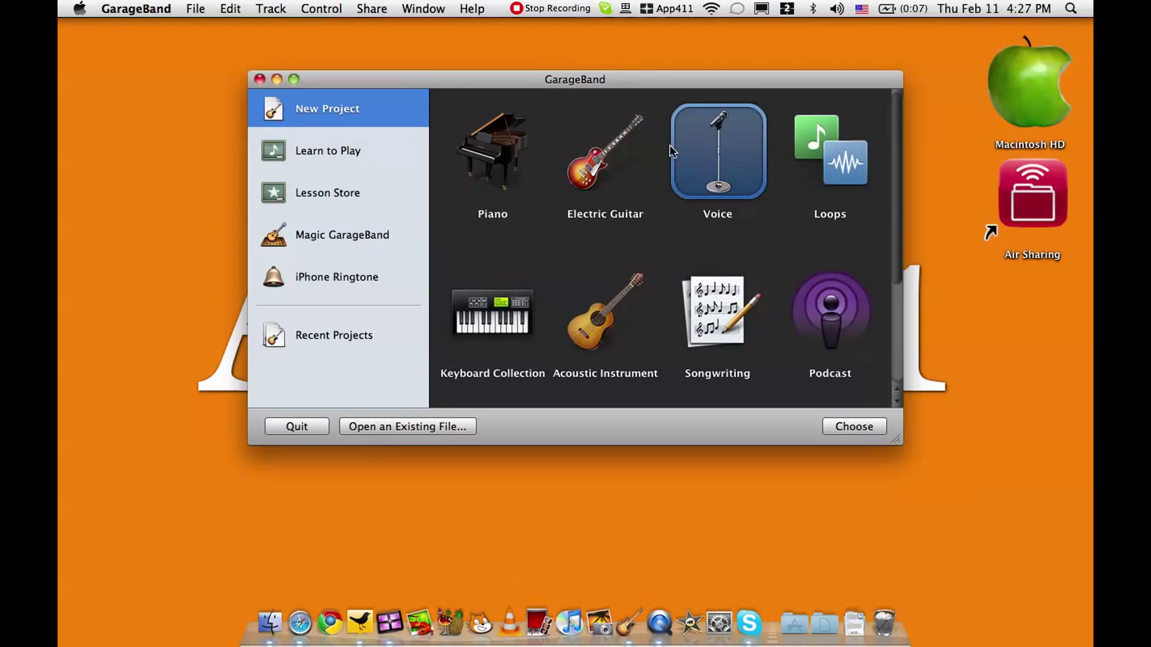
{"action": "double_click", "coordinate": [714, 162]}
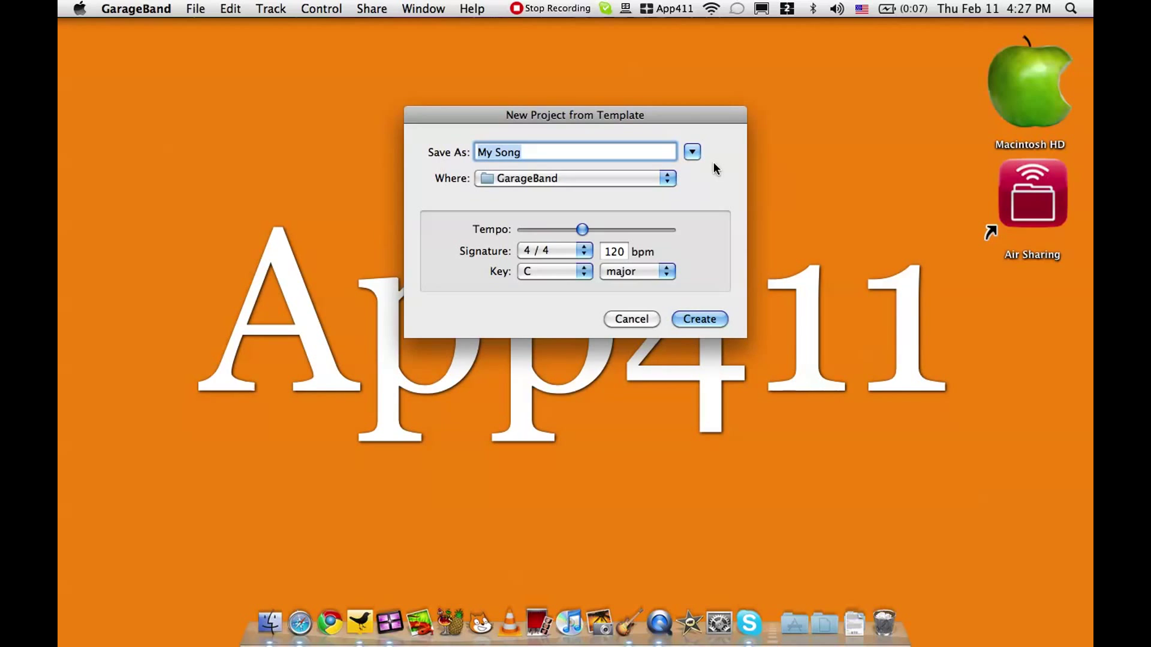
{"action": "type", "text": "Auto Tune "}
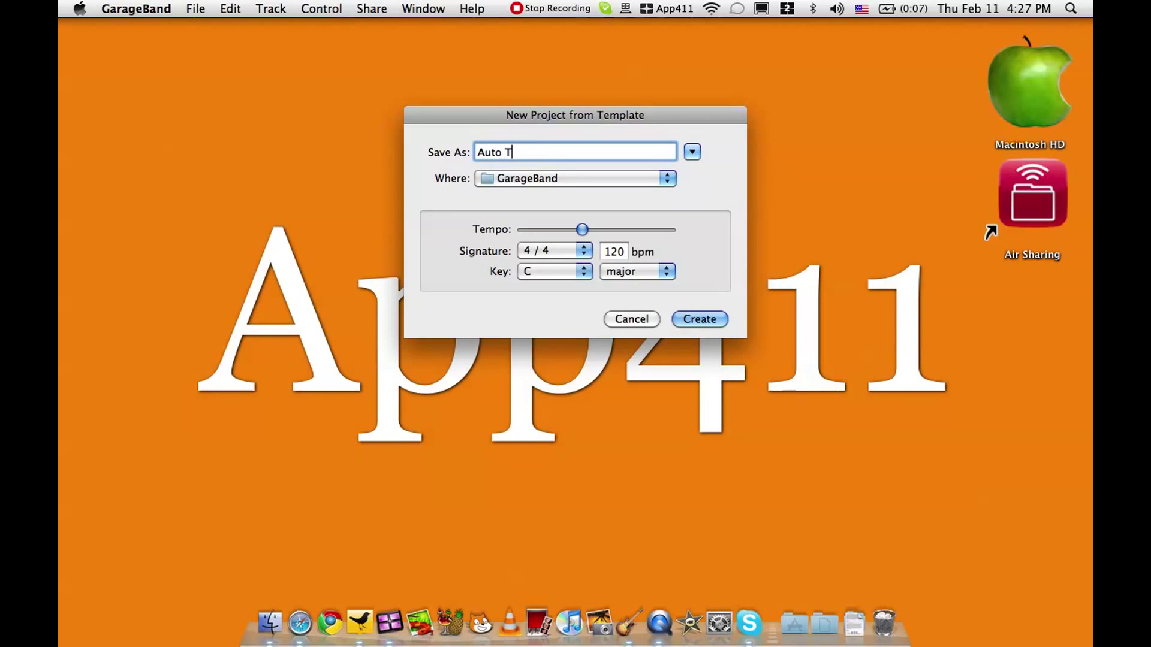
{"action": "type", "text": "TPAIN"}
{"action": "left_click", "coordinate": [711, 321]}
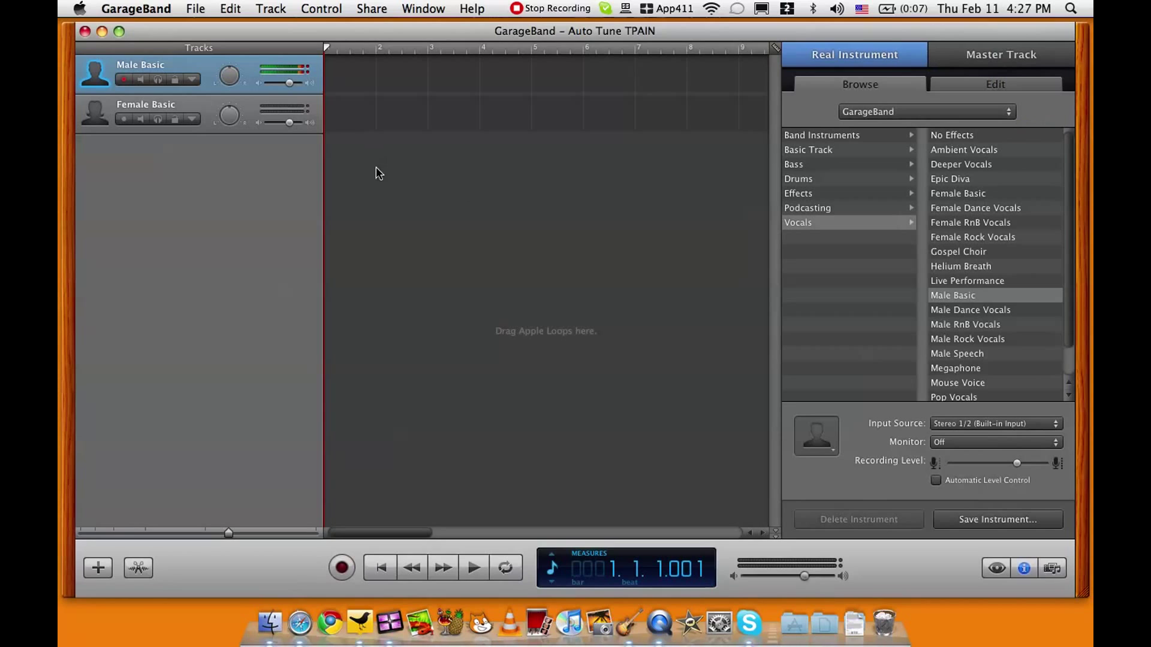
Step: Toggle between the Female Basic and Male Basic tracks, leaving Male Basic selected
{"action": "left_click", "coordinate": [102, 115]}
{"action": "left_click", "coordinate": [101, 89]}
{"action": "left_click", "coordinate": [101, 116]}
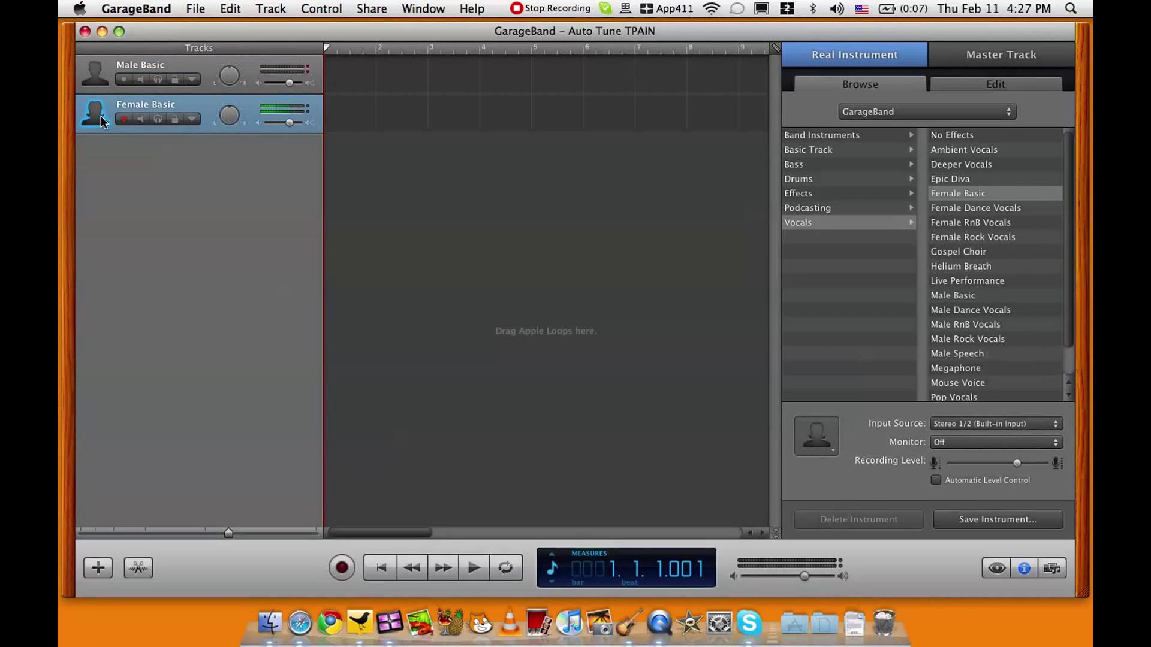
{"action": "left_click", "coordinate": [88, 78]}
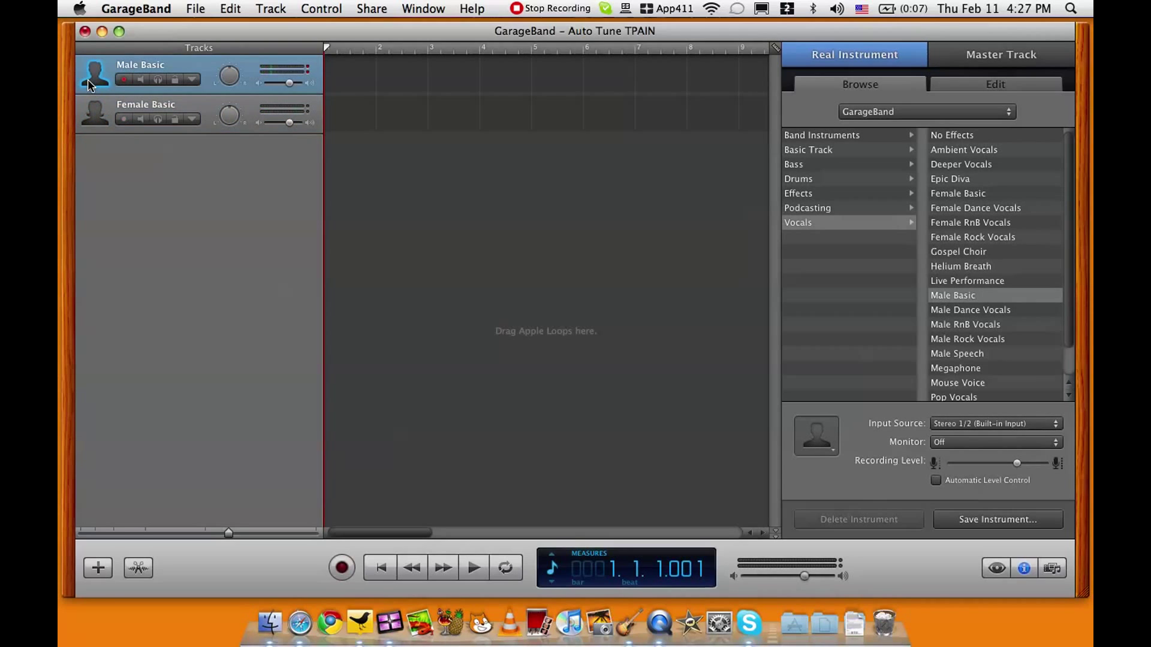
Step: Record a two-measure vocal take on Male Basic and play it back from the start
{"action": "left_click", "coordinate": [346, 574]}
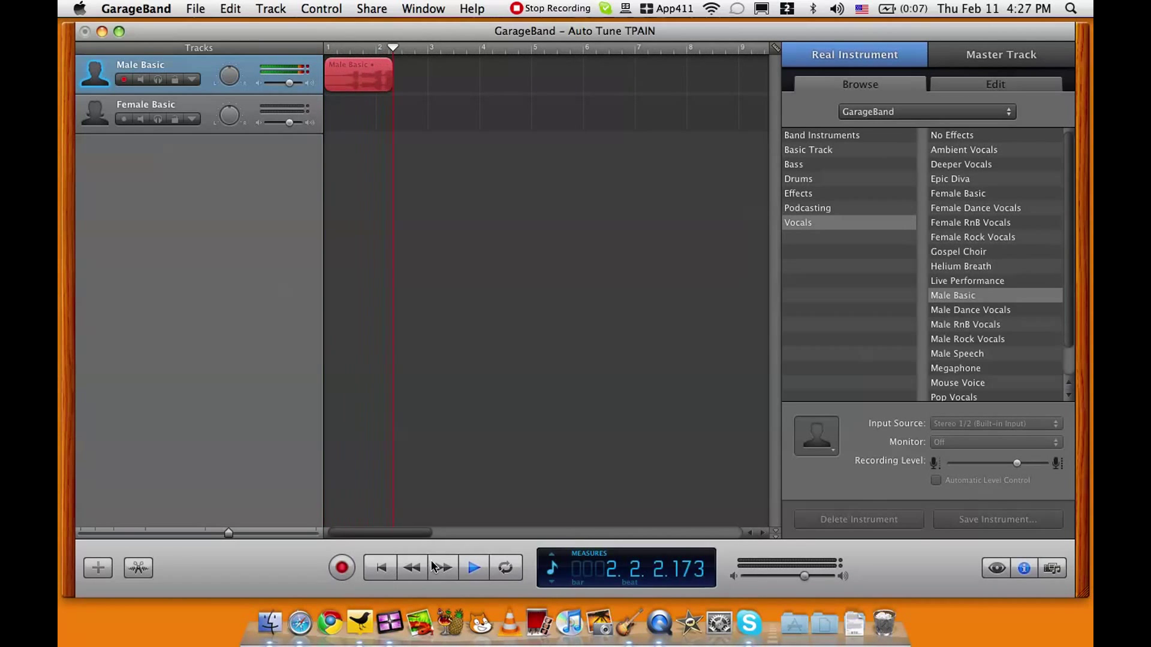
{"action": "left_click", "coordinate": [342, 568]}
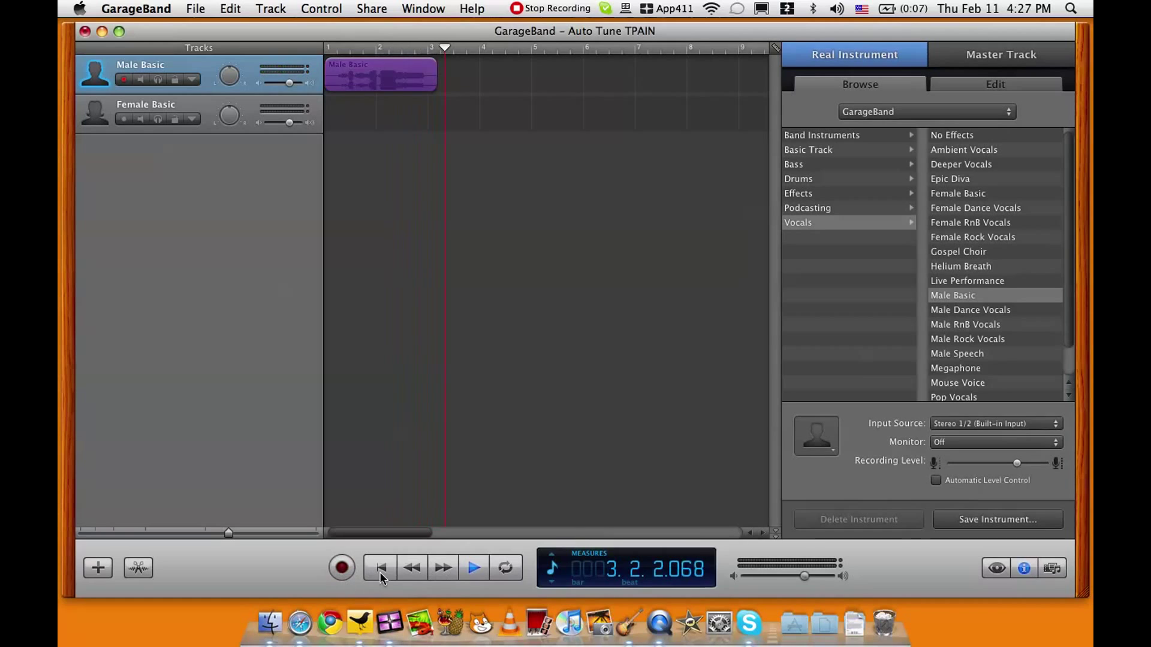
{"action": "left_click", "coordinate": [381, 568]}
{"action": "left_click", "coordinate": [476, 569]}
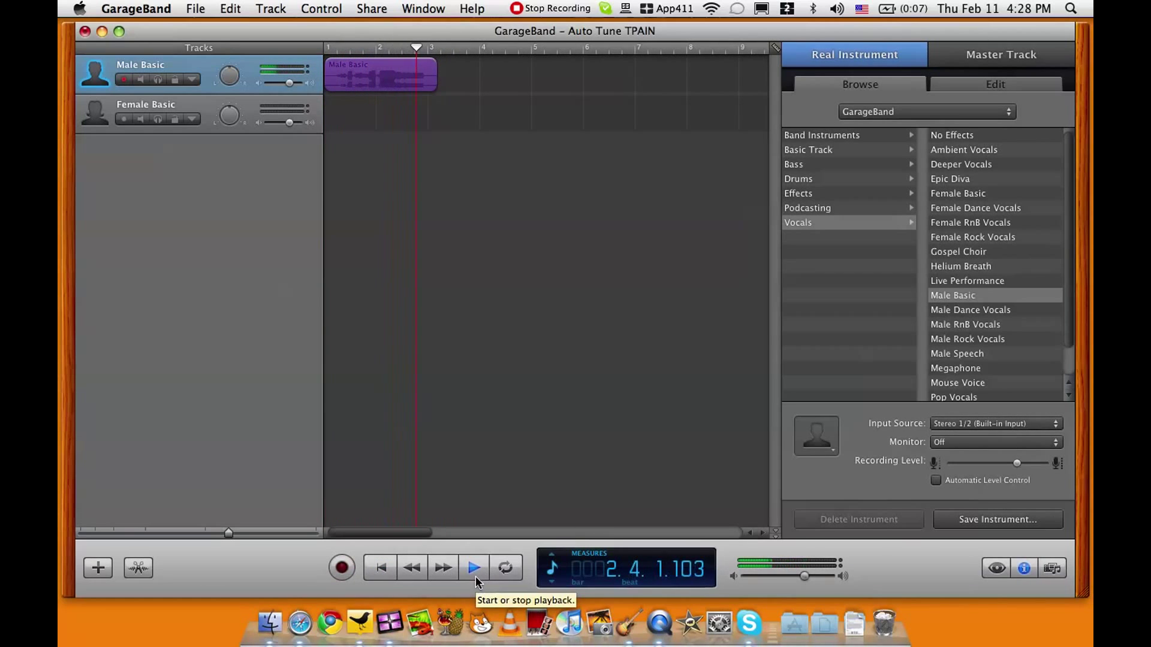
{"action": "left_click", "coordinate": [475, 577]}
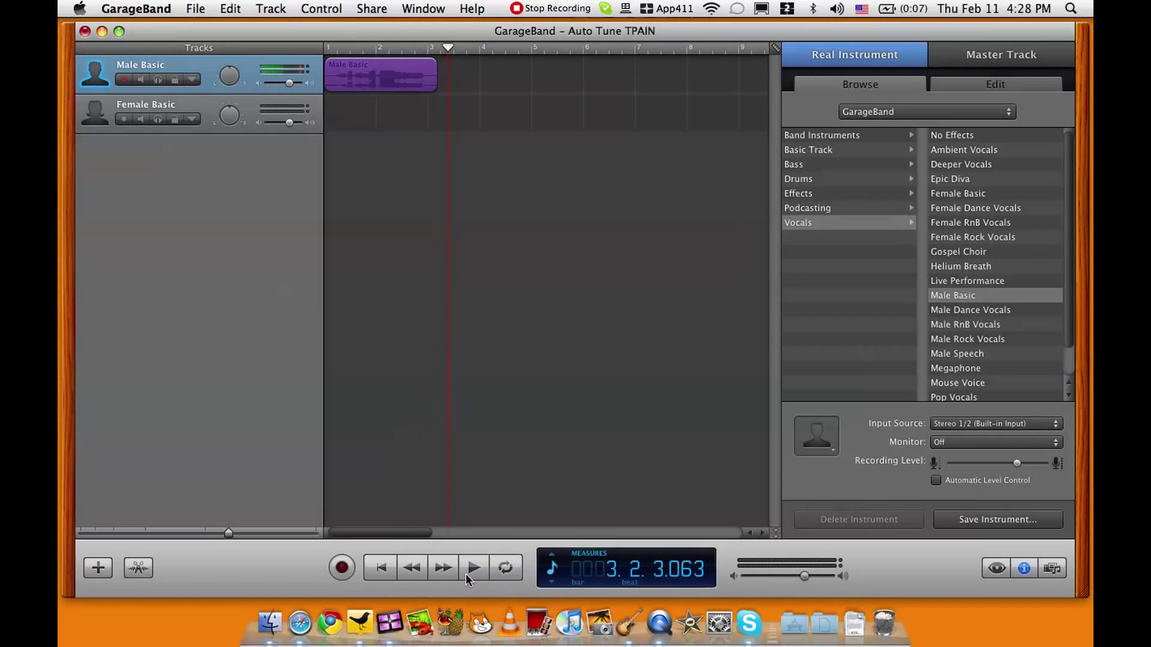
{"action": "left_click", "coordinate": [380, 570]}
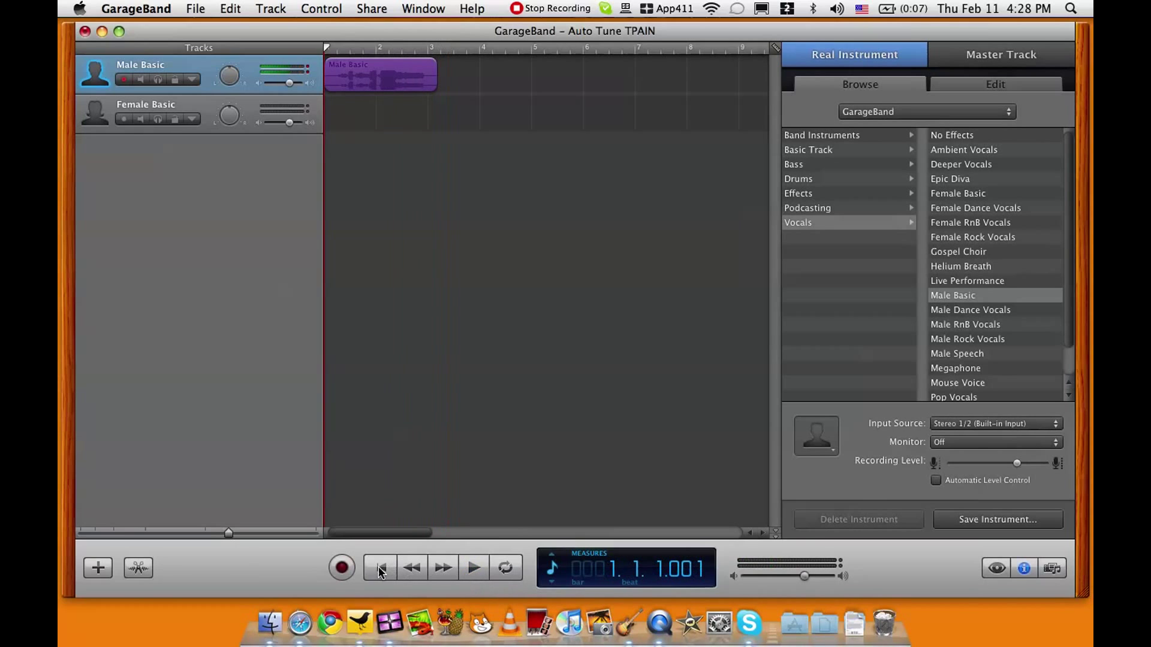
Step: Open the take in the editor, split it where singing begins, and delete the front
{"action": "left_click", "coordinate": [143, 571]}
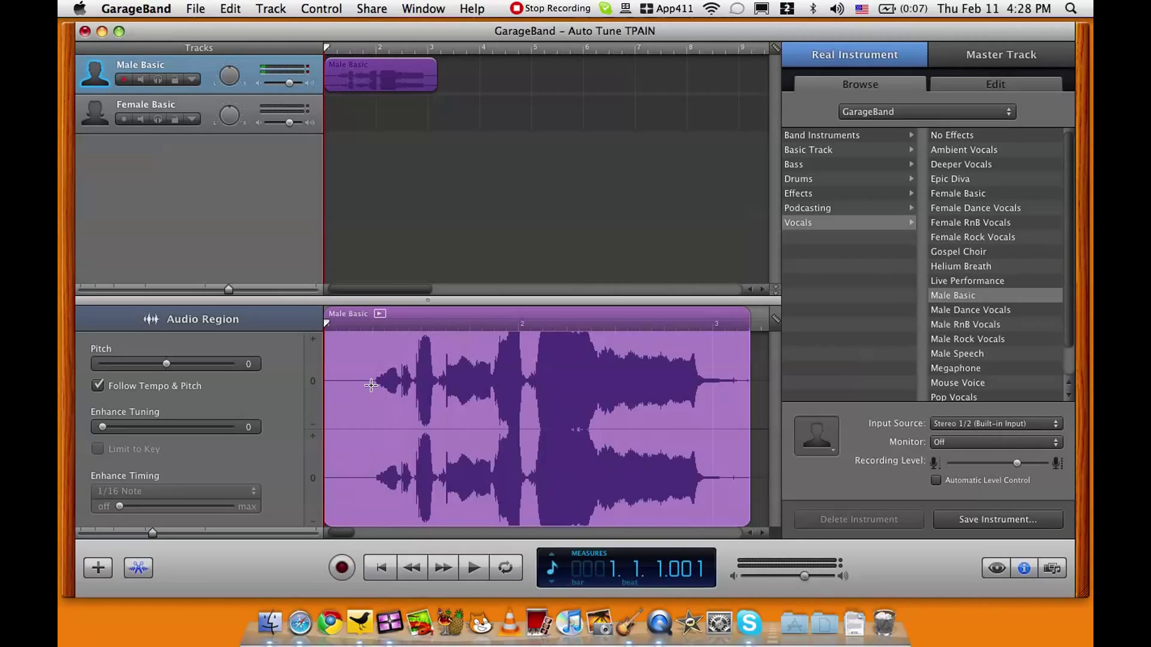
{"action": "key", "text": "space"}
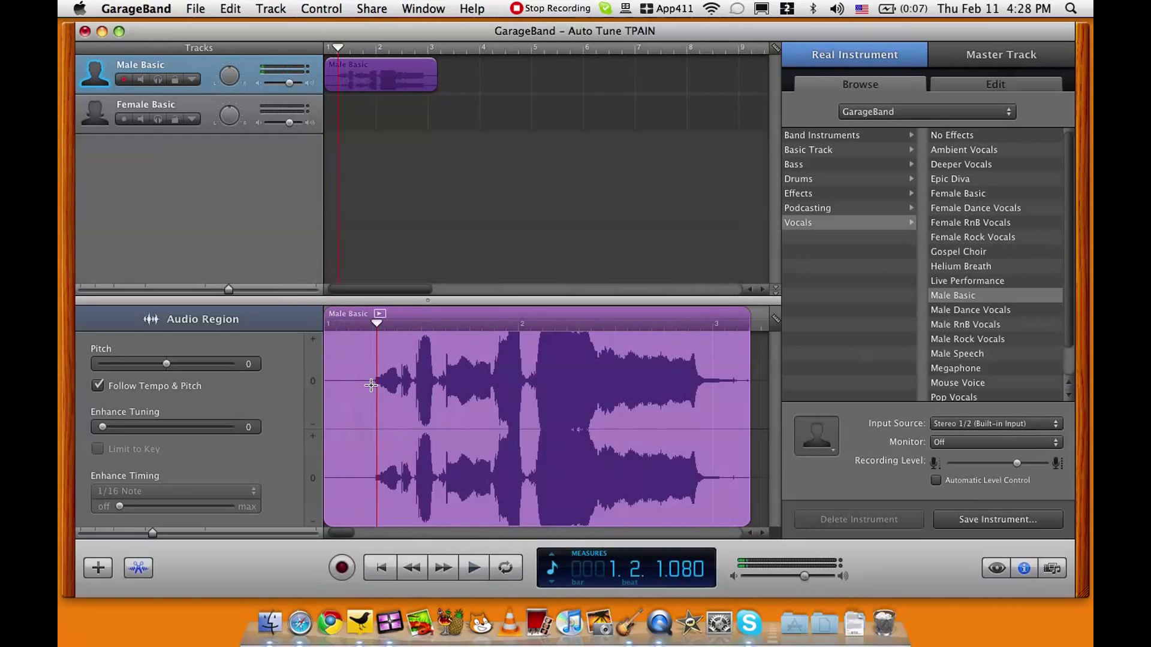
{"action": "key", "text": "super+t"}
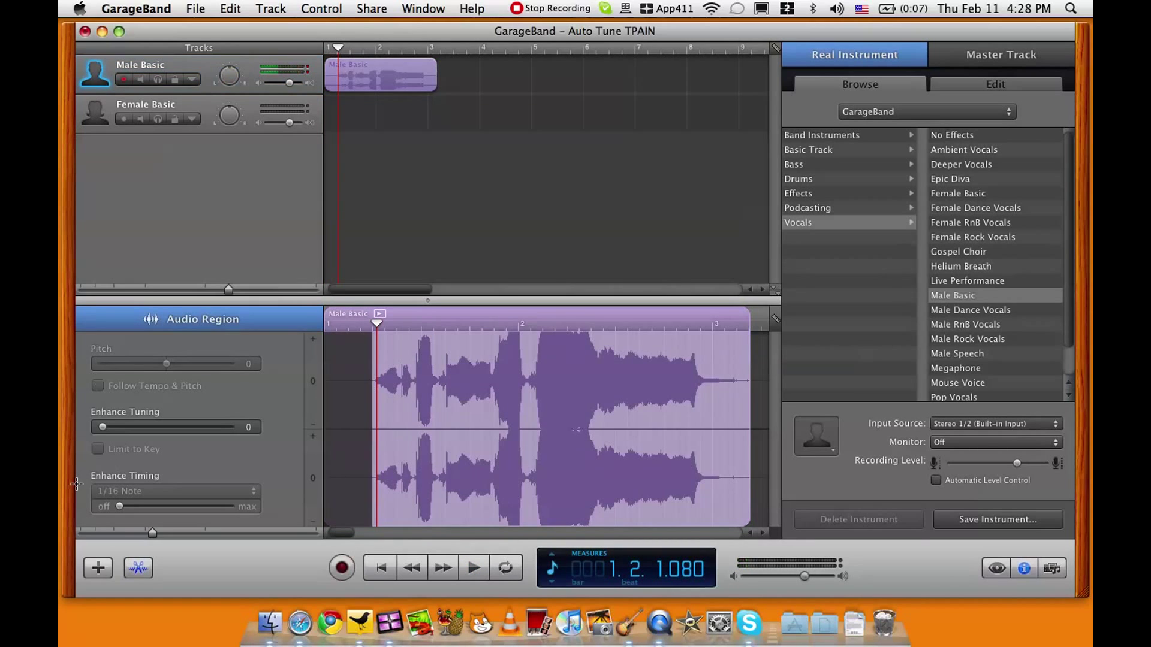
{"action": "key", "text": "Delete"}
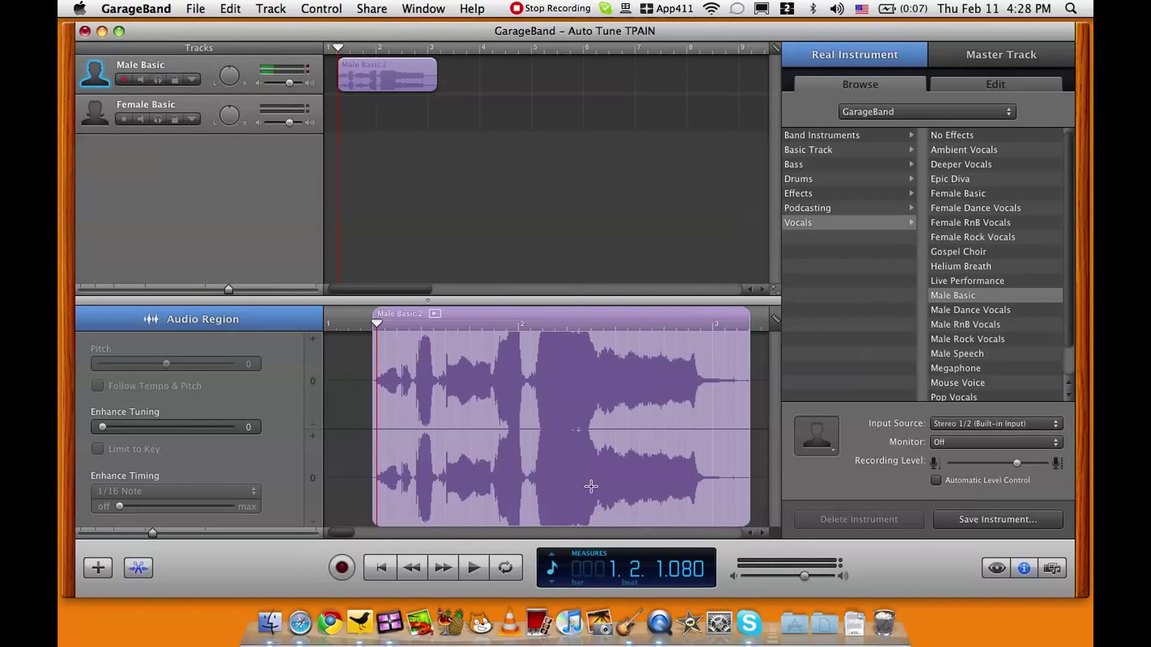
Step: Audition the end of the take and slide the trimmed region to start at bar 1
{"action": "left_click", "coordinate": [693, 311]}
{"action": "key", "text": "space"}
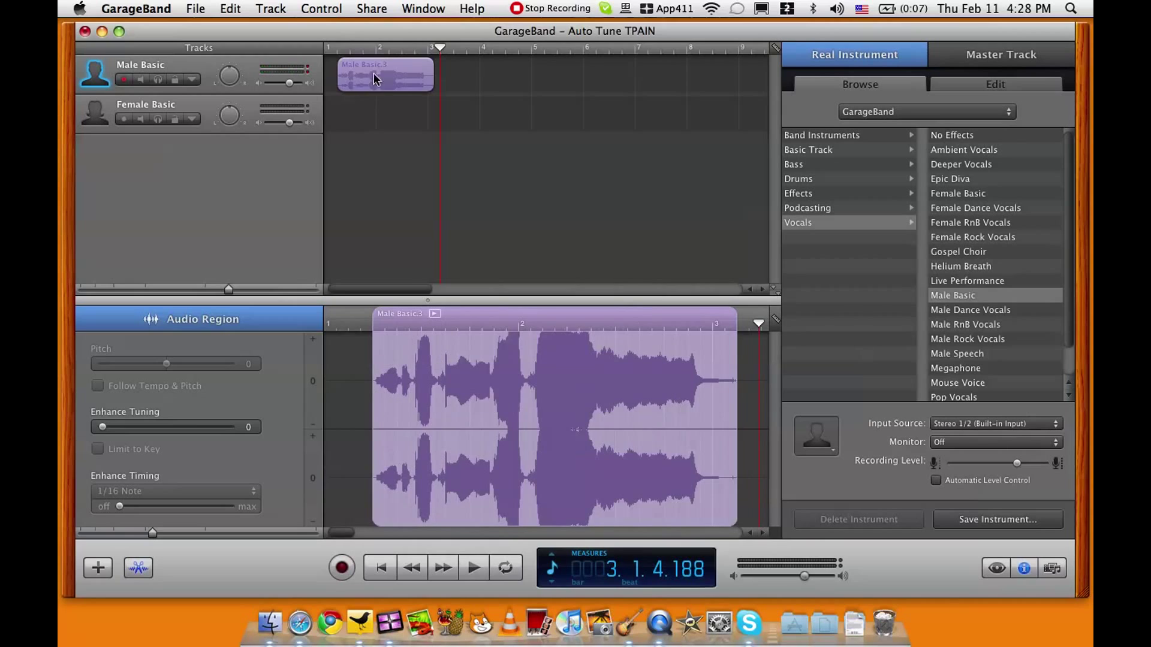
{"action": "left_click_drag", "start_coordinate": [373, 78], "coordinate": [359, 78]}
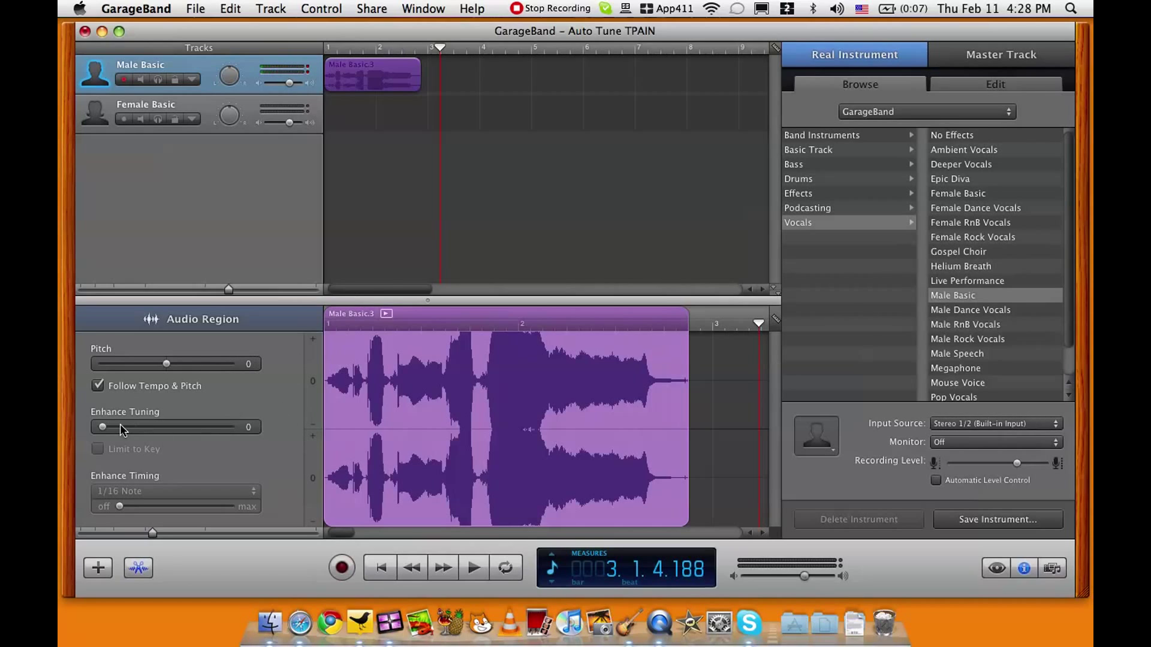
Step: Raise Enhance Tuning to 100 and play the pitch-corrected take from the beginning
{"action": "left_click_drag", "start_coordinate": [103, 430], "coordinate": [265, 430]}
{"action": "key", "text": "Home"}
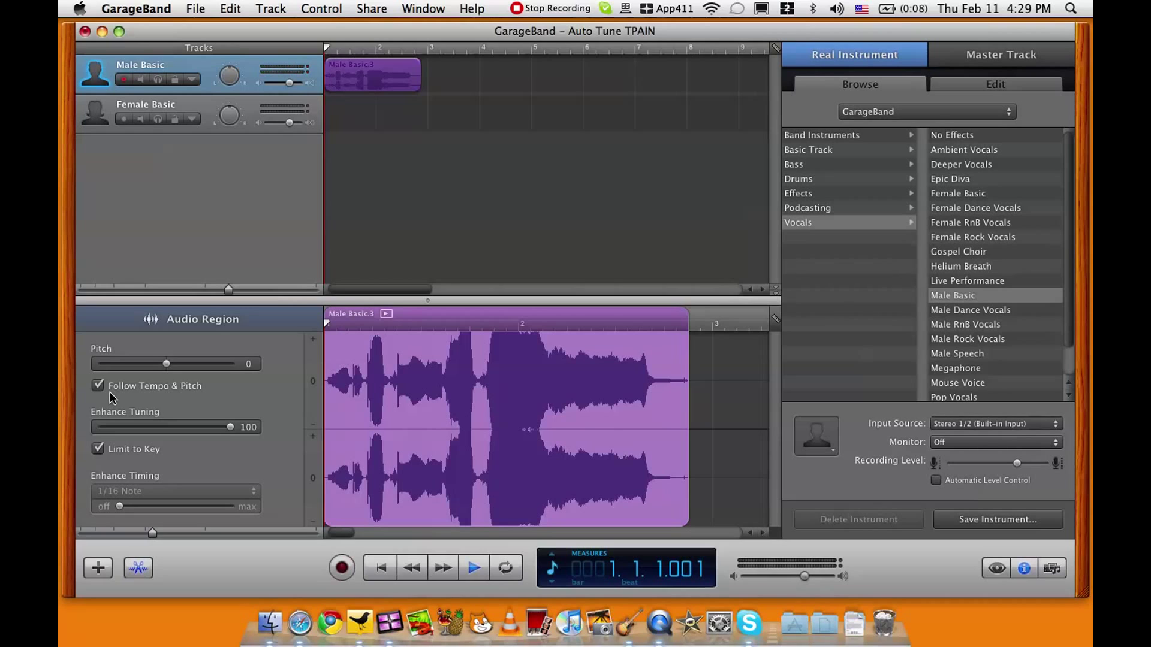
{"action": "key", "text": "space"}
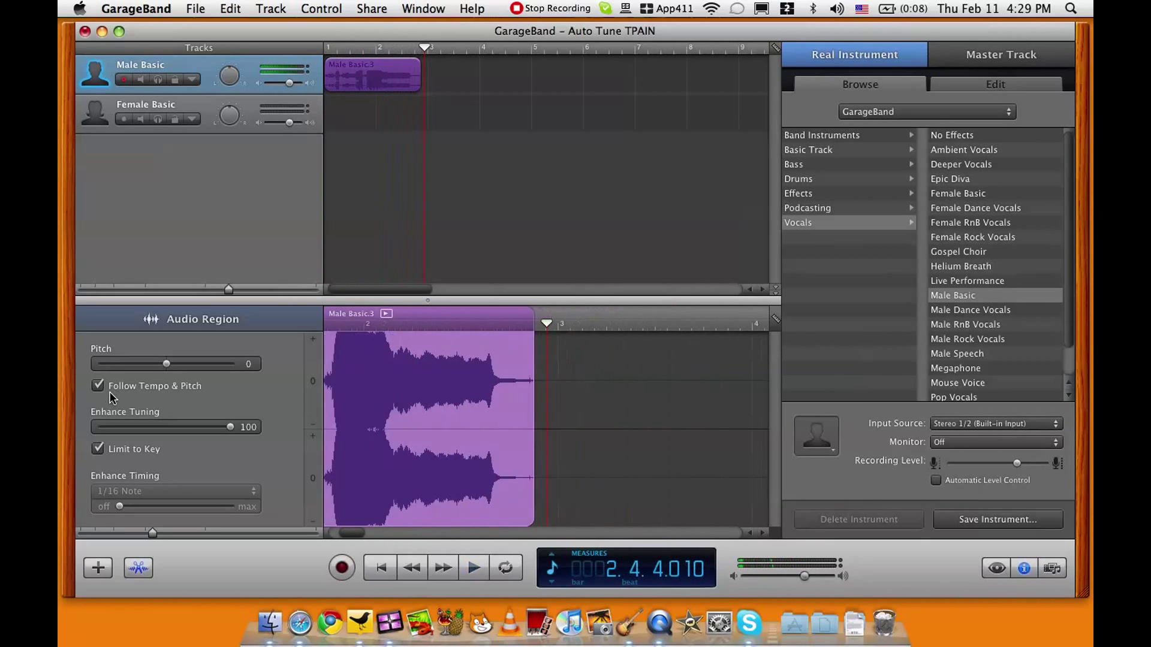
{"action": "key", "text": "space"}
{"action": "key", "text": "Return"}
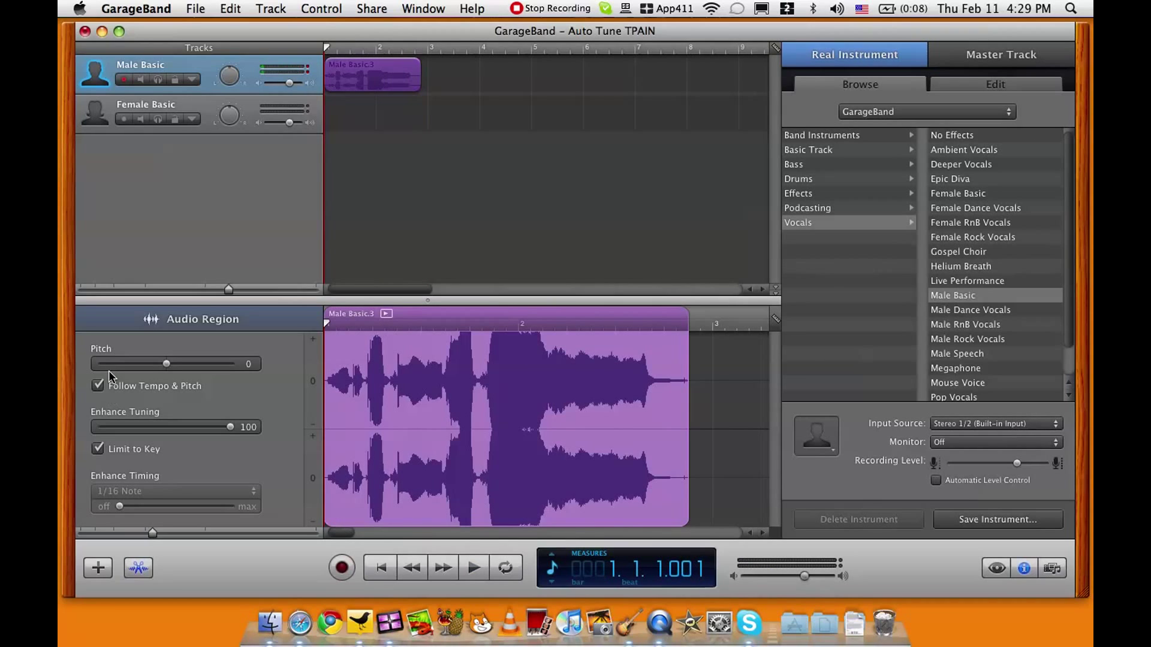
Step: Drop the take's Pitch to -3, play it, then return to the beginning
{"action": "left_click", "coordinate": [149, 364]}
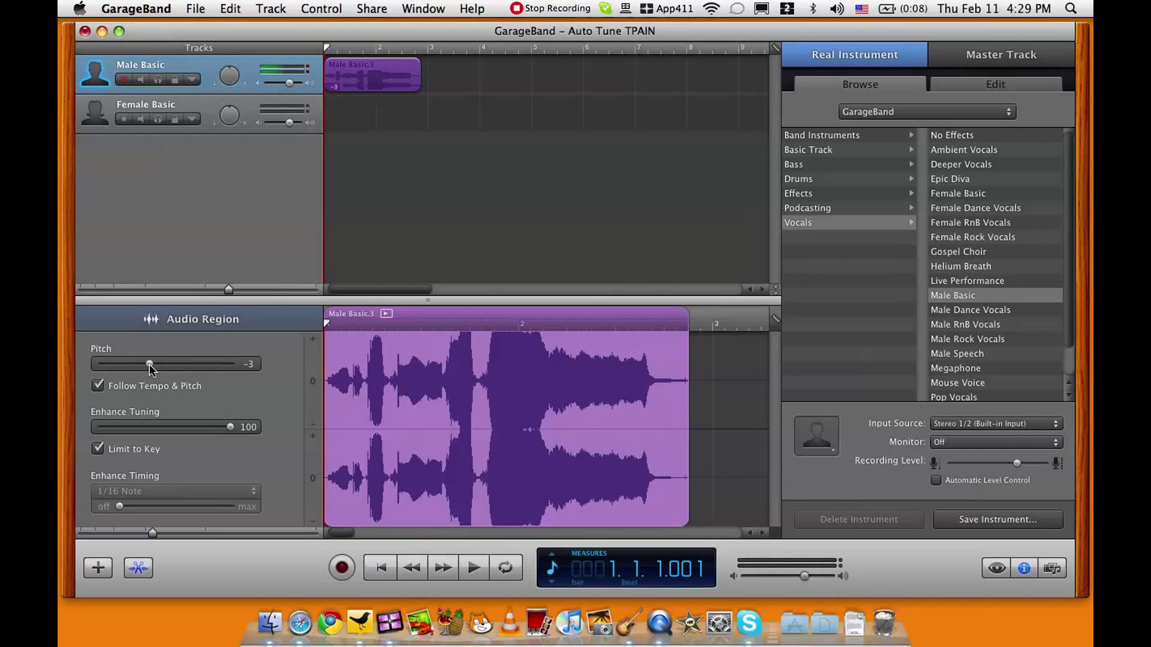
{"action": "left_click", "coordinate": [473, 568]}
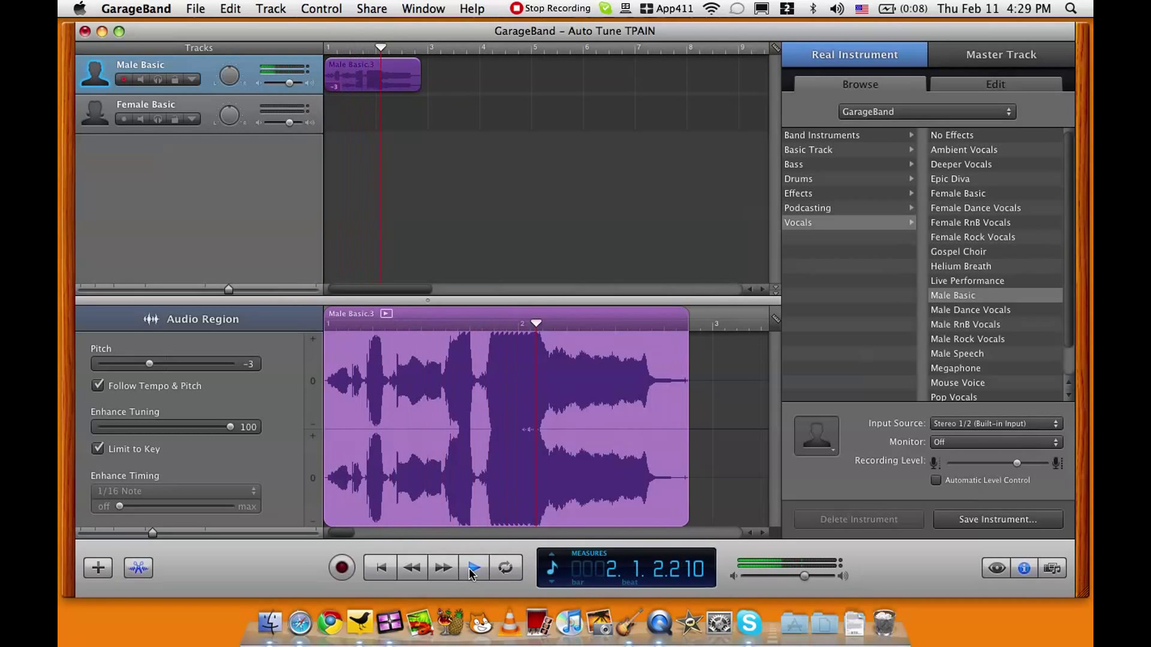
{"action": "left_click", "coordinate": [473, 570]}
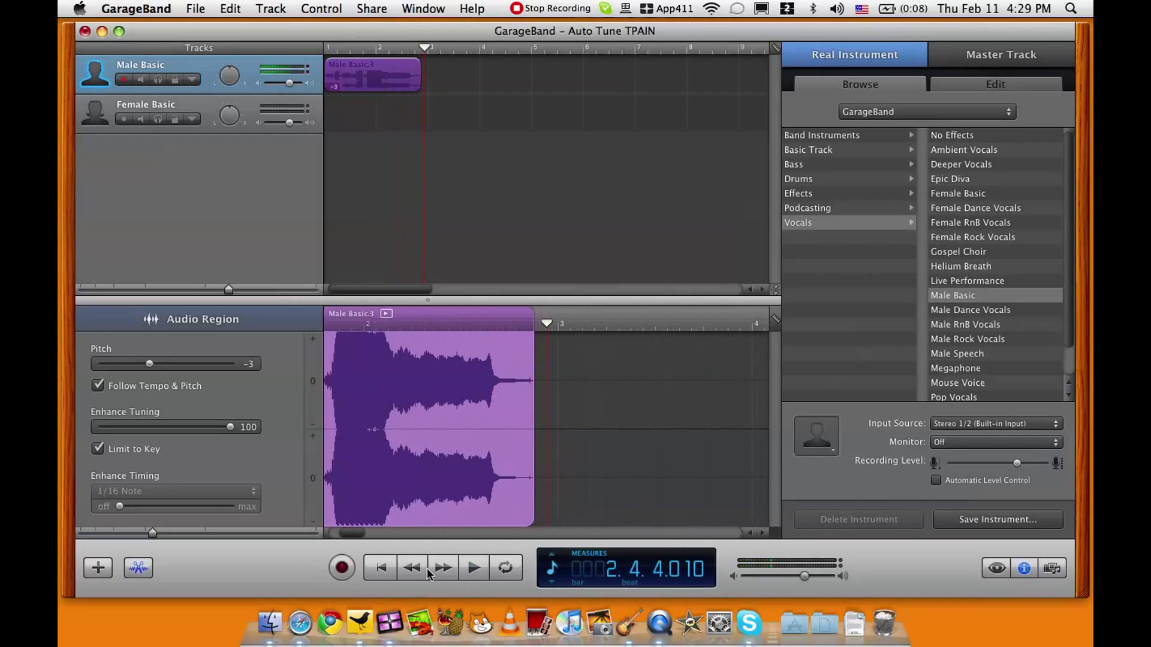
{"action": "left_click", "coordinate": [375, 568]}
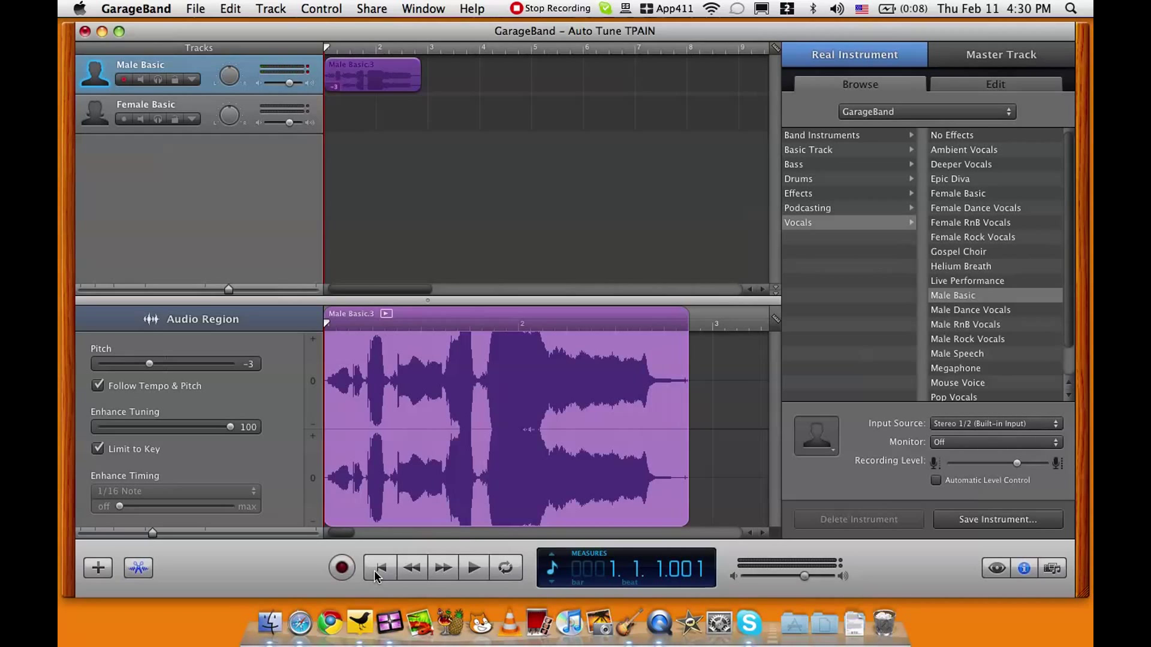
Step: Reset the Male Basic.3 take's Pitch slider back to 0
{"action": "left_click", "coordinate": [168, 364]}
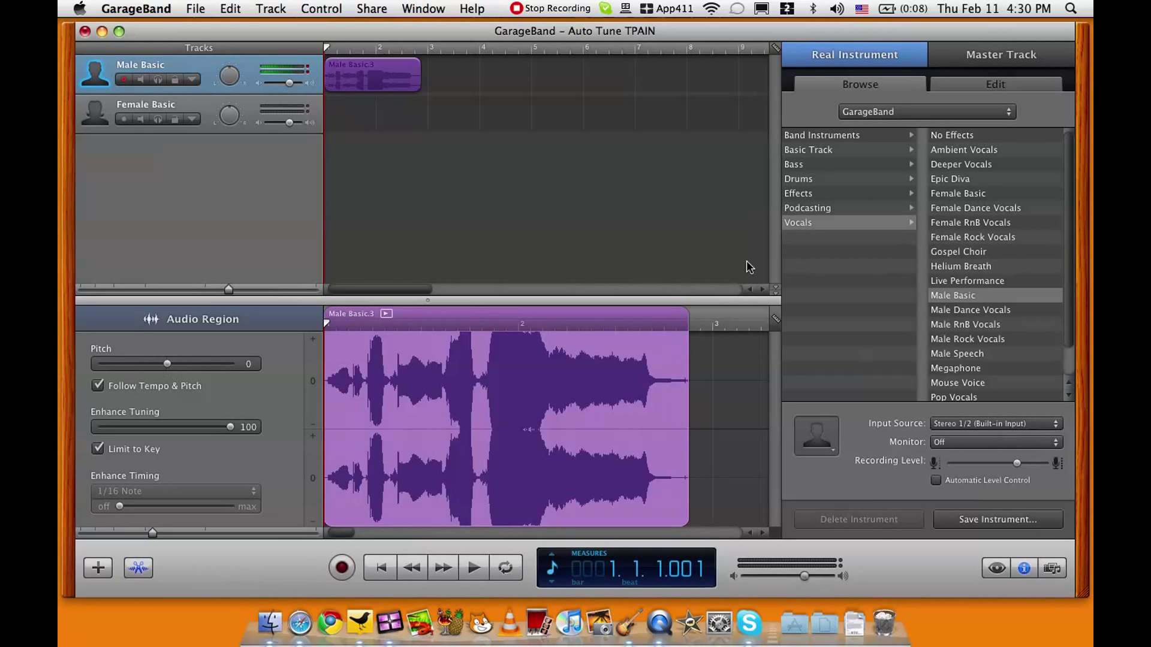